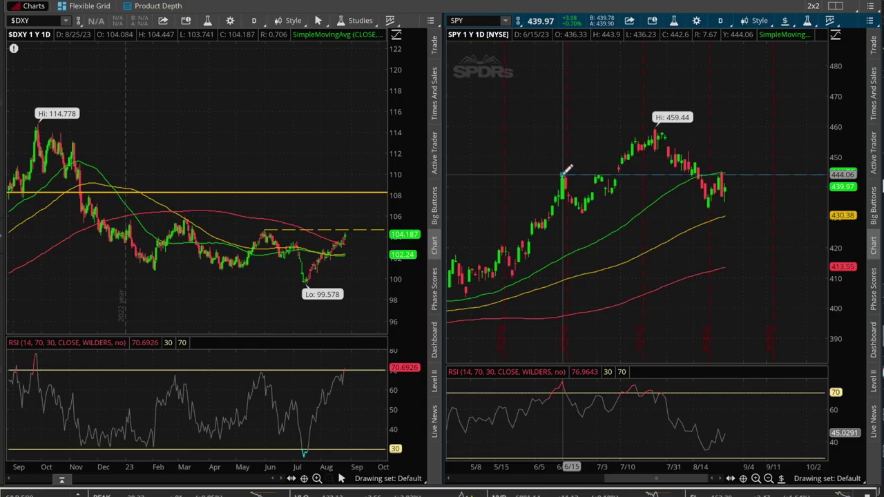
Step: Draw horizontal levels on the SPY chart at 444.76, 437.57 and about 457
{"action": "left_click", "coordinate": [566, 174]}
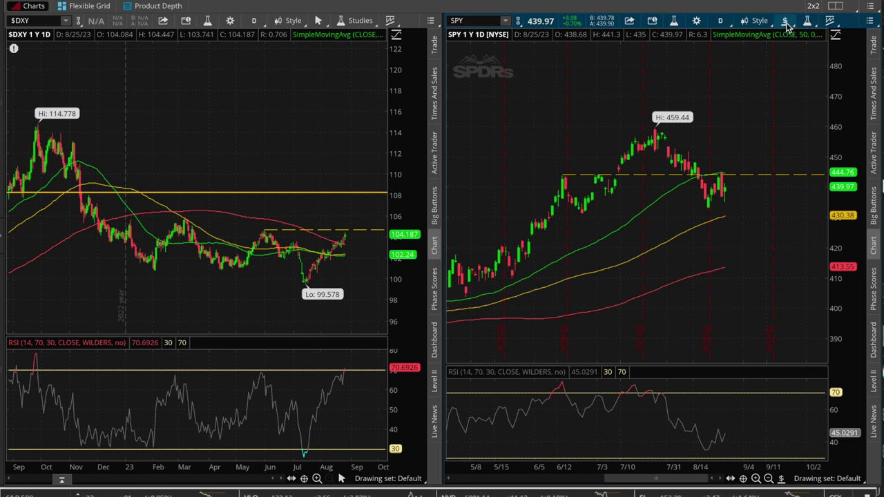
{"action": "left_click", "coordinate": [613, 194]}
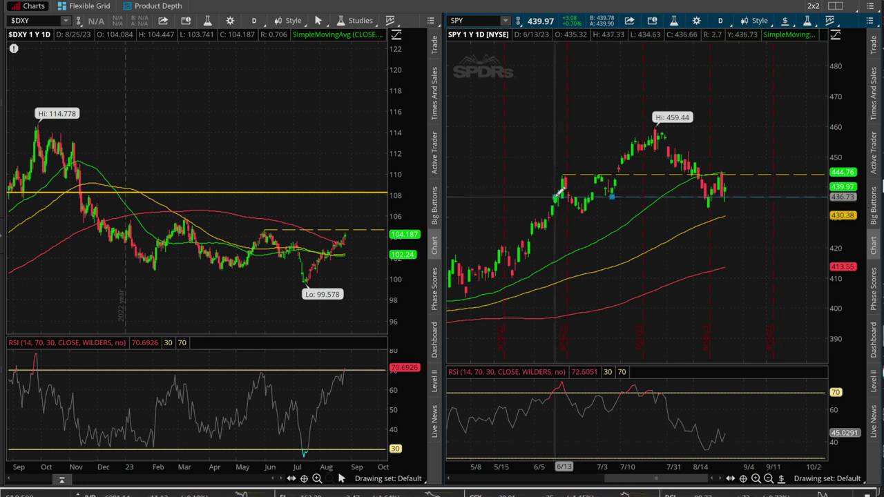
{"action": "left_click", "coordinate": [650, 135]}
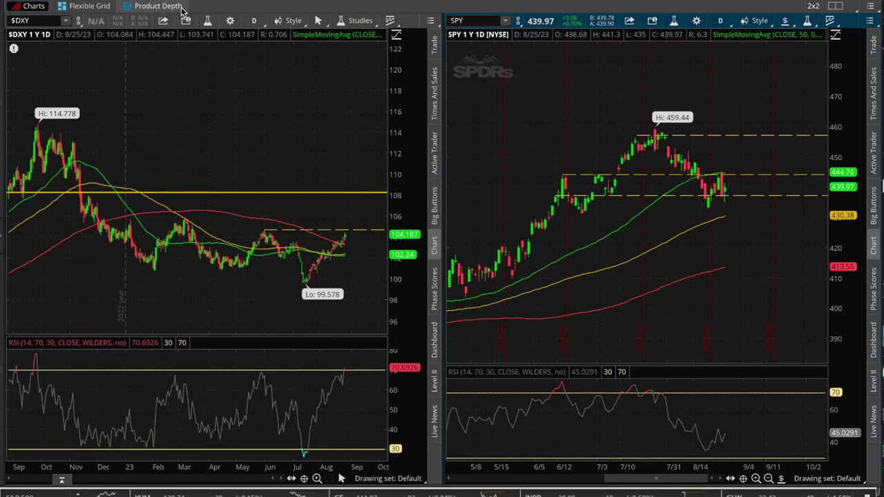
Step: Open the SPY option chain and scroll to the 1 SEP 23 expiration's 442 strike
{"action": "left_click", "coordinate": [72, 2]}
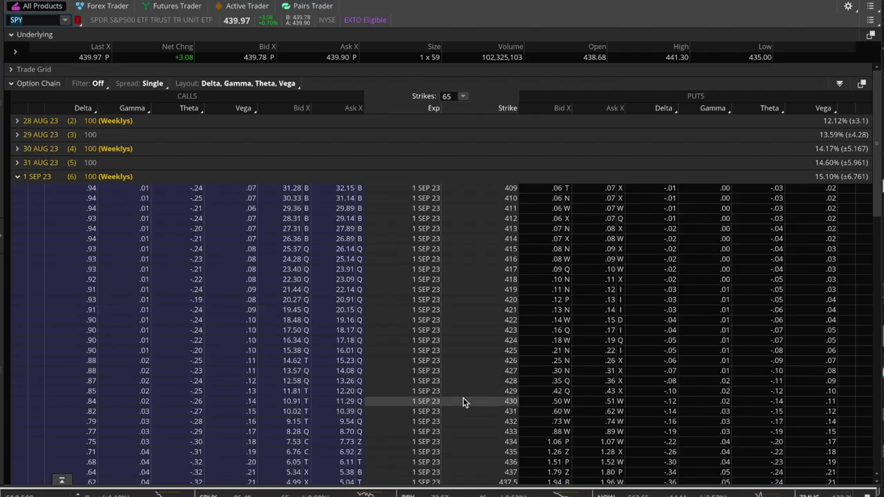
{"action": "scroll", "coordinate": [462, 398], "scroll_direction": "down", "scroll_amount": 1}
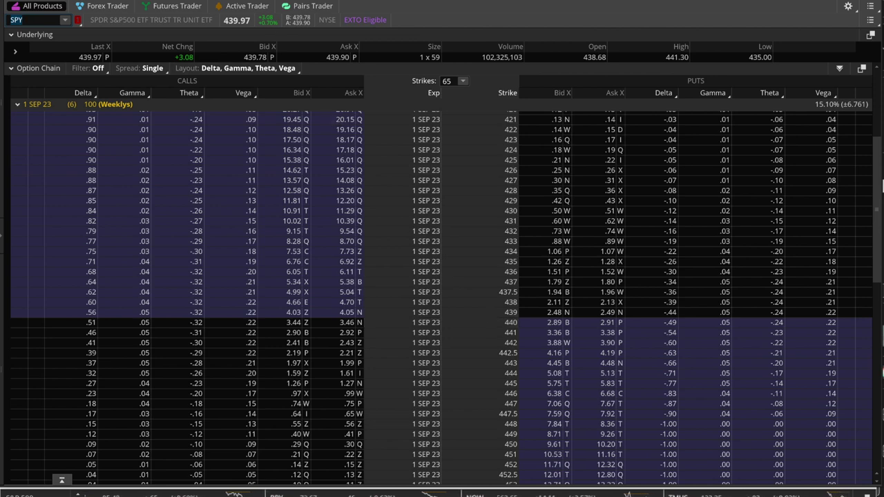
{"action": "left_click", "coordinate": [194, 8]}
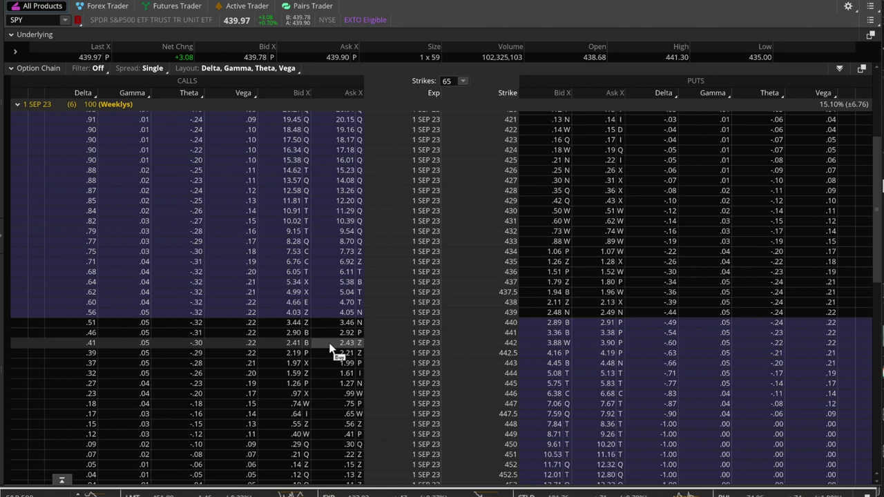
Step: Start a Buy custom with OCO Bracket order for the SPY 1 SEP 23 442 call
{"action": "right_click", "coordinate": [329, 345]}
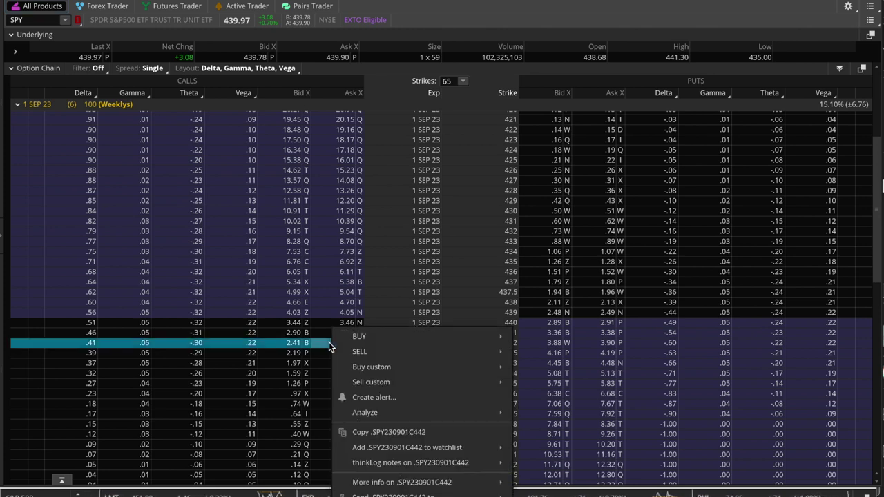
{"action": "mouse_move", "coordinate": [355, 340]}
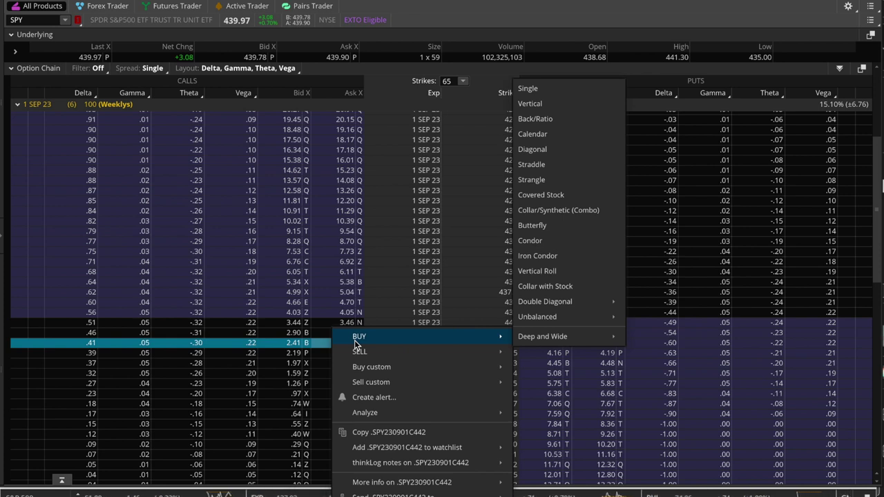
{"action": "mouse_move", "coordinate": [370, 366]}
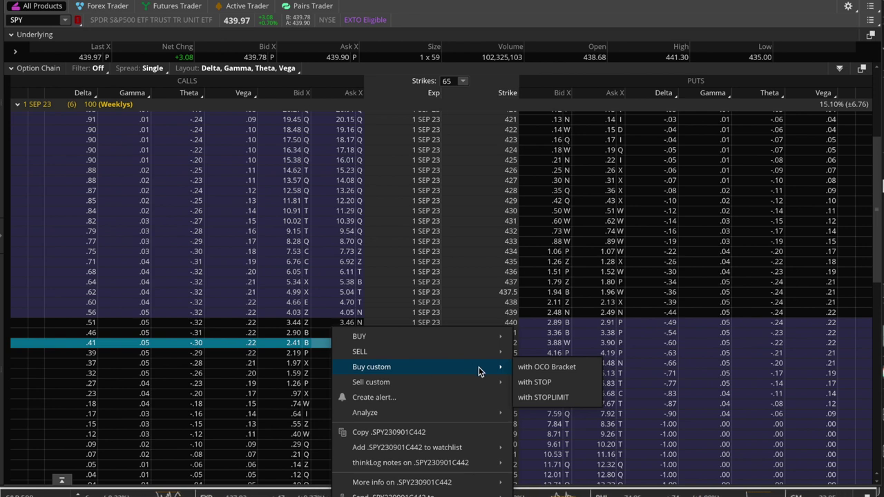
{"action": "left_click", "coordinate": [525, 369]}
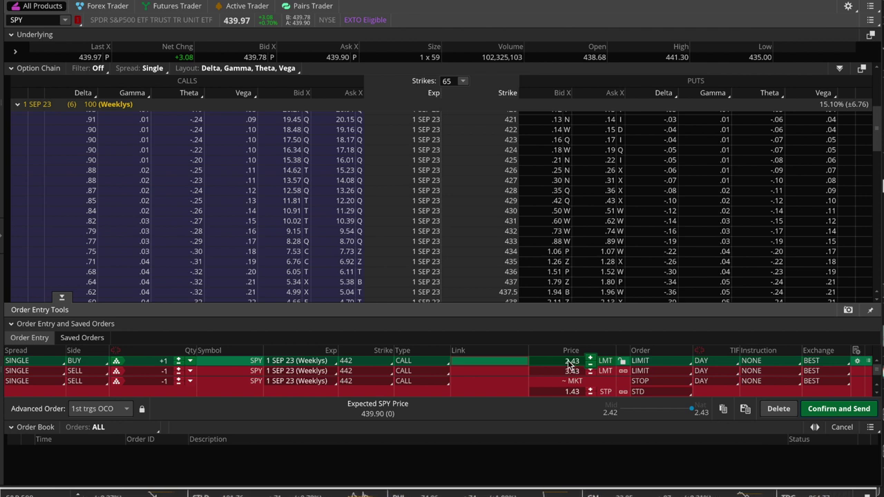
Step: Change the bracket's buy limit price from 2.43 to 2.63
{"action": "scroll", "coordinate": [388, 282], "scroll_direction": "down", "scroll_amount": 4}
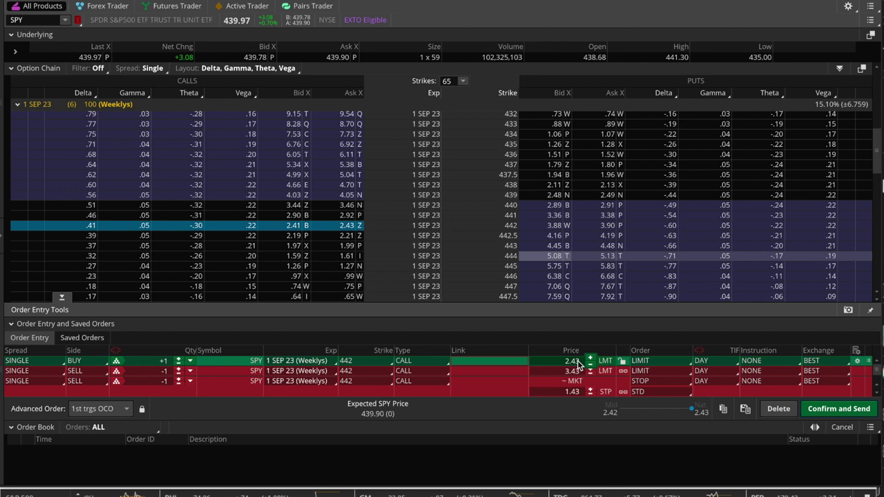
{"action": "left_click", "coordinate": [573, 362]}
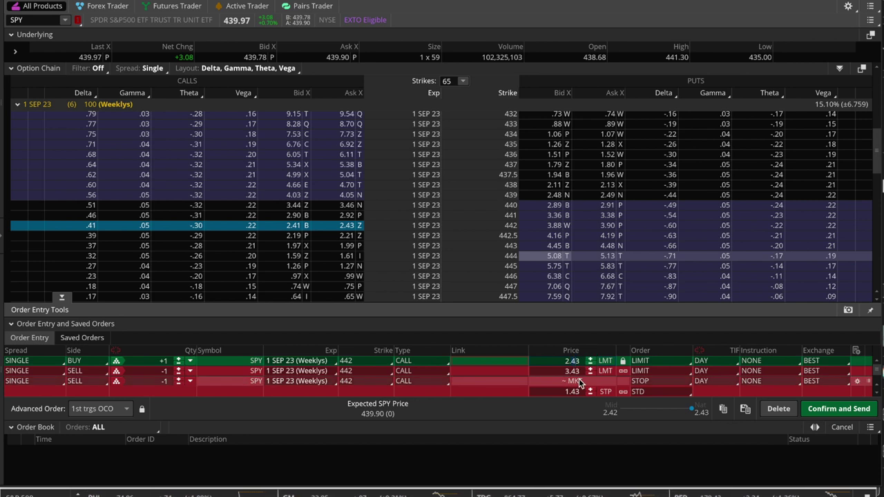
{"action": "key", "text": "BackSpace"}
{"action": "type", "text": "6"}
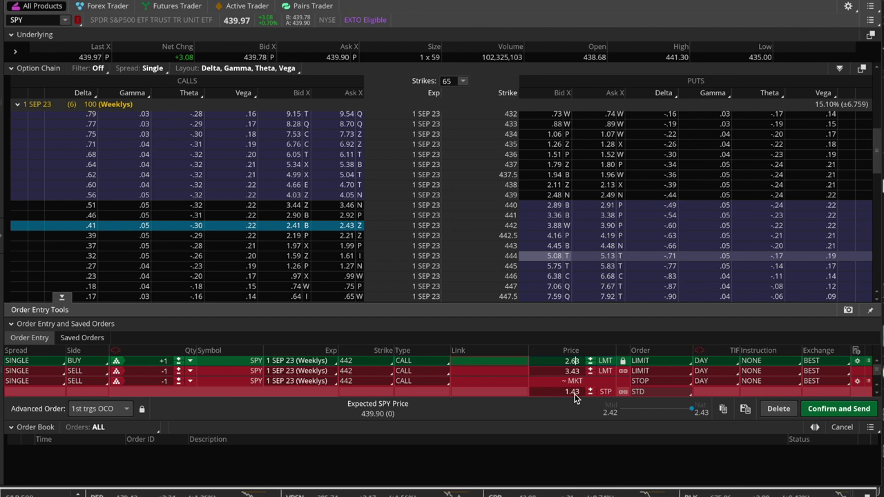
Step: Toggle the sell leg's price link on and off, then set its order type to MARKET
{"action": "left_click", "coordinate": [624, 372]}
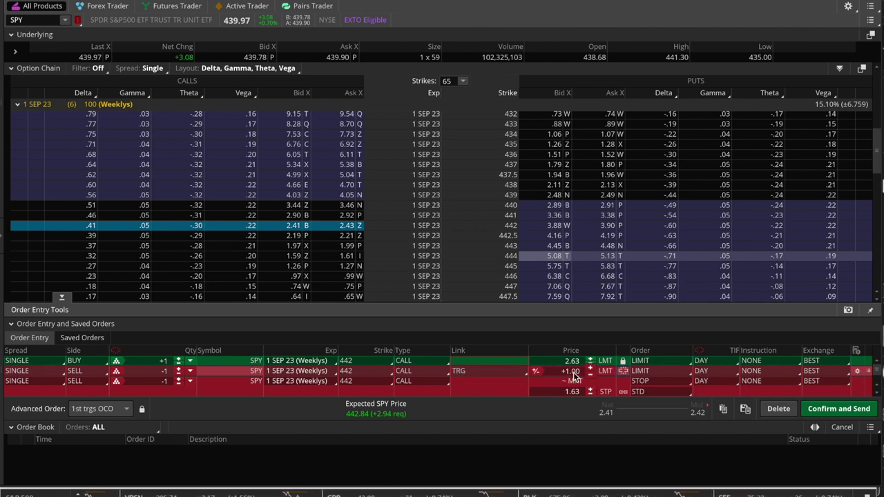
{"action": "left_click", "coordinate": [624, 371]}
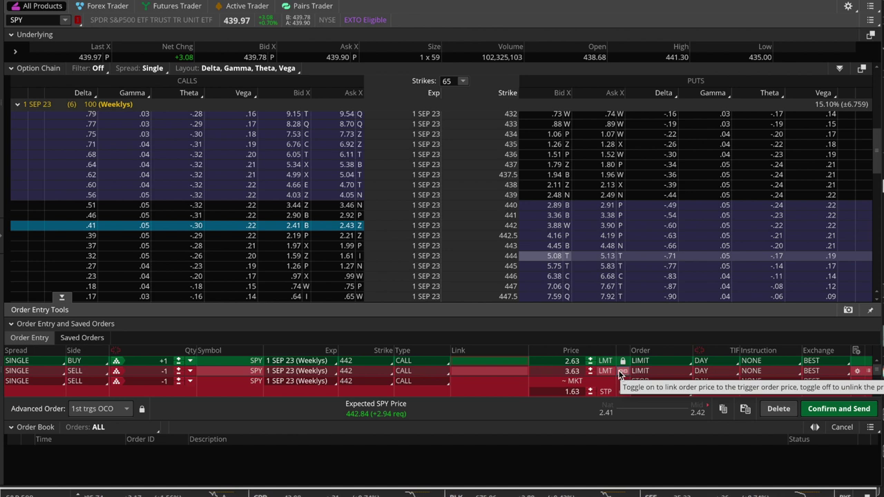
{"action": "left_click", "coordinate": [639, 371]}
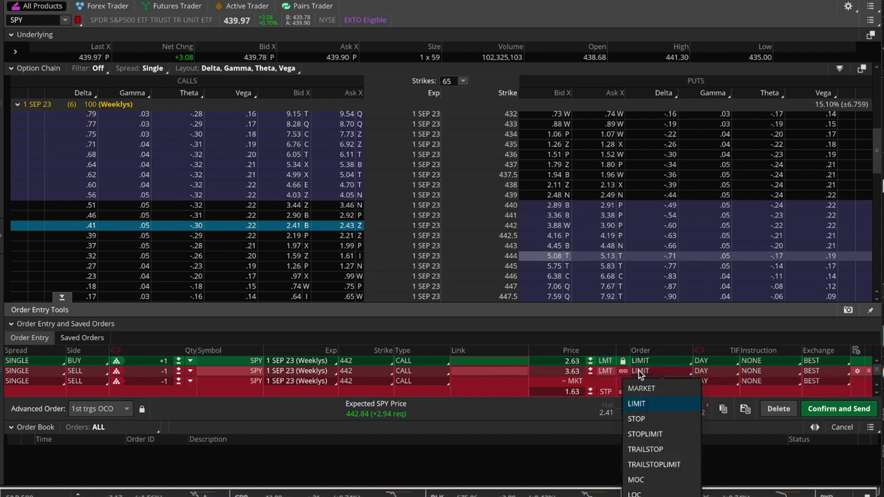
{"action": "left_click", "coordinate": [643, 388]}
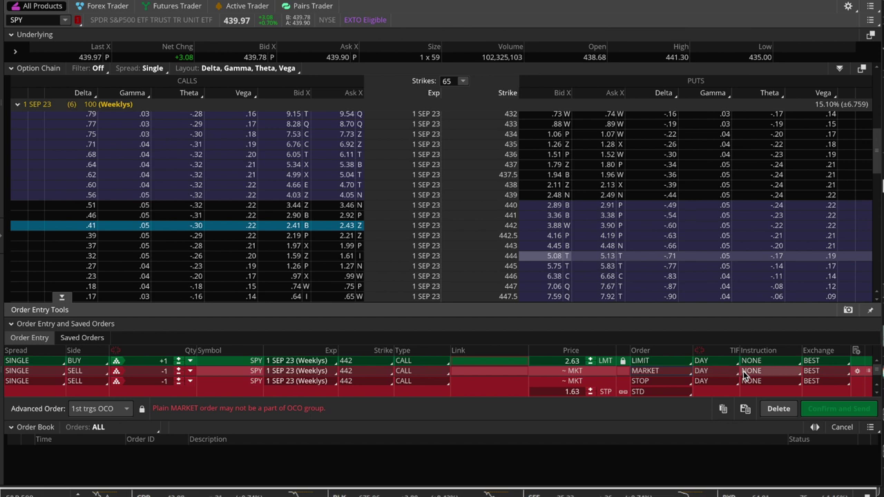
Step: Add a SPY mark >= 457 condition to the market sell's order rules and save it
{"action": "left_click", "coordinate": [856, 373]}
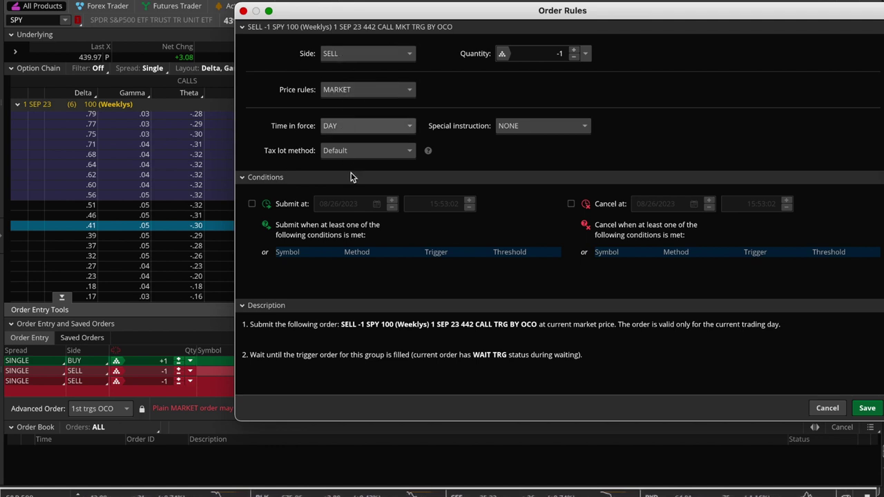
{"action": "left_click", "coordinate": [292, 263]}
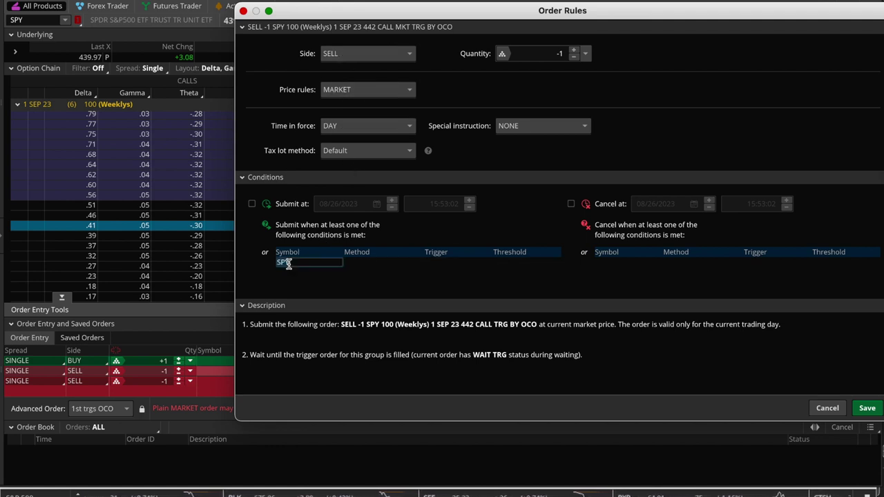
{"action": "left_click", "coordinate": [372, 263]}
{"action": "left_click", "coordinate": [372, 263]}
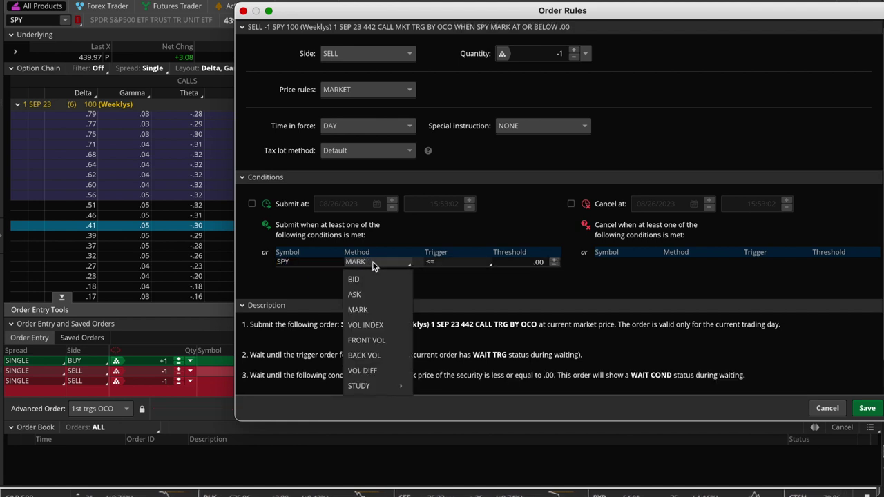
{"action": "left_click", "coordinate": [443, 262]}
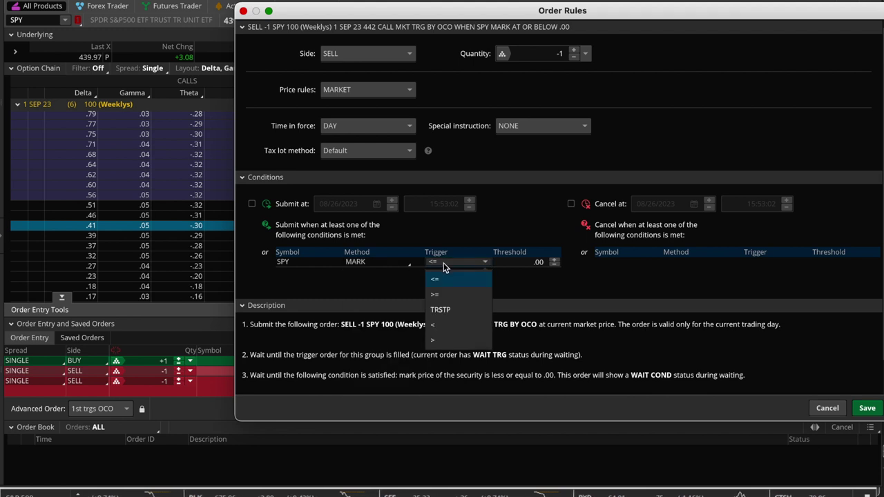
{"action": "left_click", "coordinate": [445, 295]}
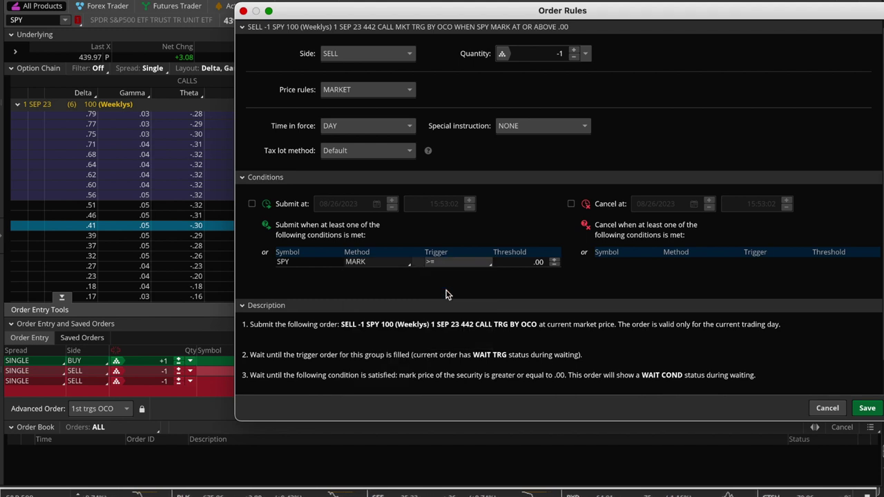
{"action": "left_click", "coordinate": [529, 261]}
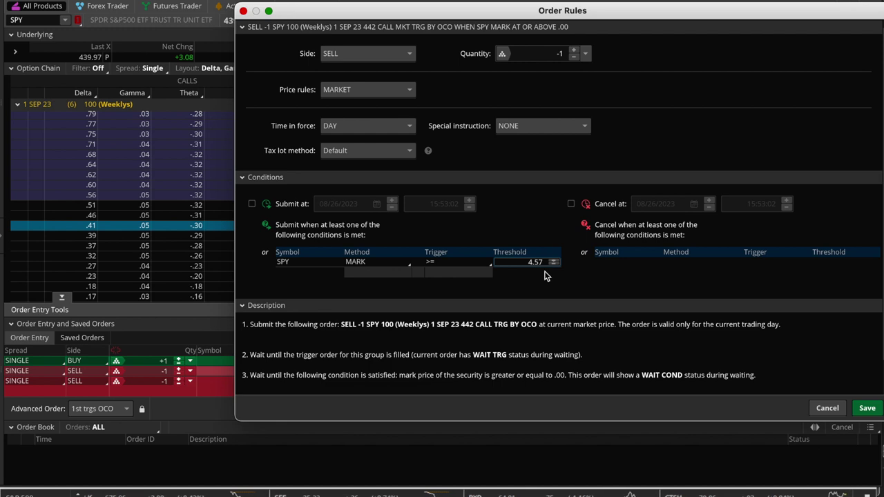
{"action": "key", "text": "BackSpace"}
{"action": "key", "text": "BackSpace"}
{"action": "key", "text": "BackSpace"}
{"action": "key", "text": "BackSpace"}
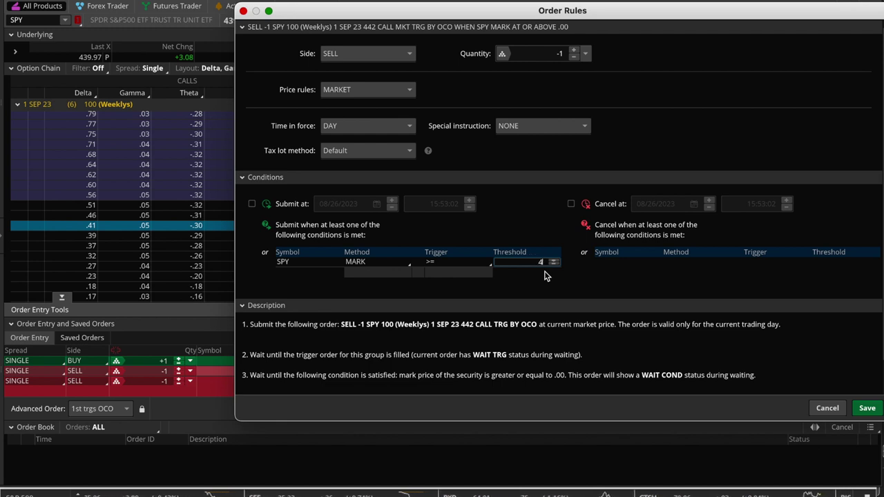
{"action": "type", "text": "457"}
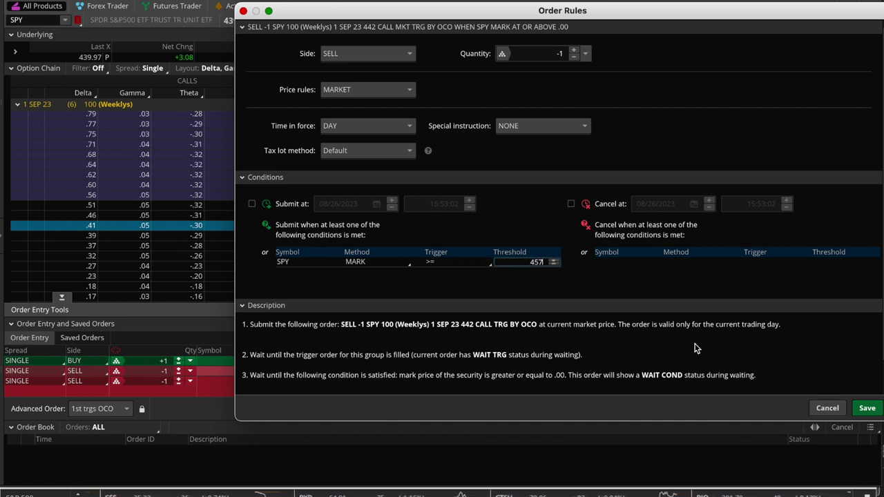
{"action": "left_click", "coordinate": [862, 409]}
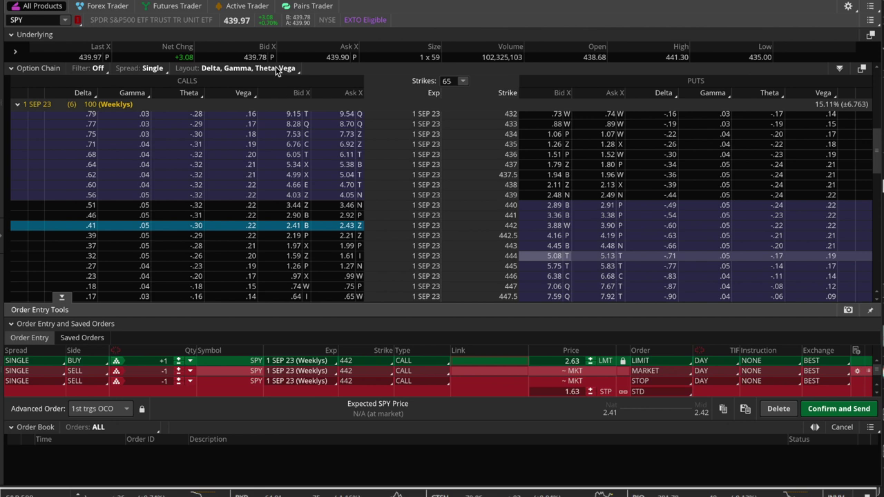
Step: Switch to the Charts page and expand the order entry table below the charts
{"action": "left_click", "coordinate": [207, 2]}
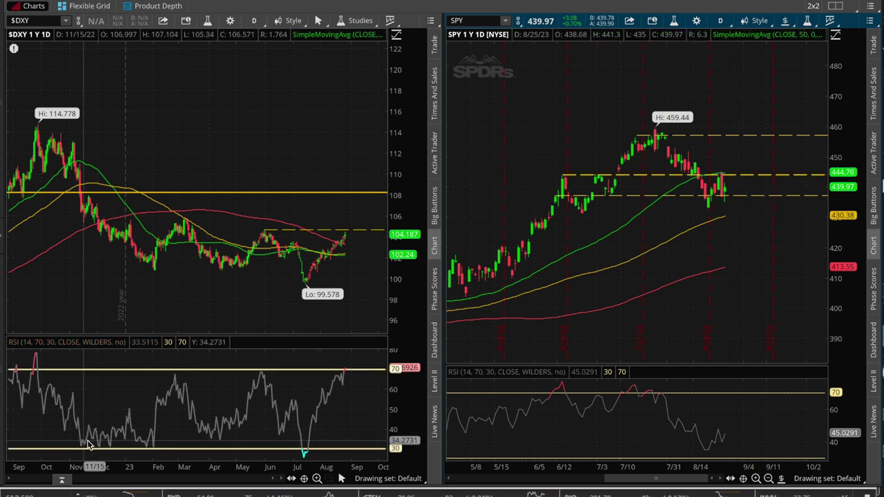
{"action": "left_click", "coordinate": [62, 478]}
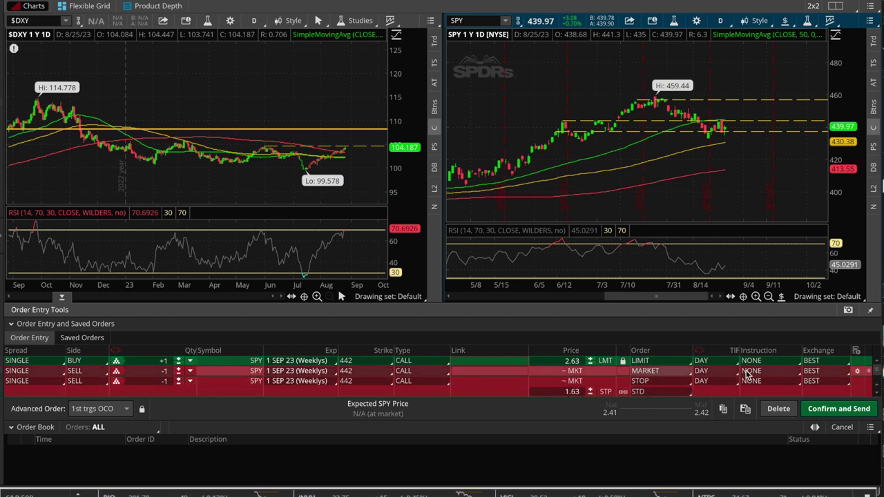
Step: Check the sell rules, then set the buy order's price rule to MARKET
{"action": "left_click", "coordinate": [858, 374]}
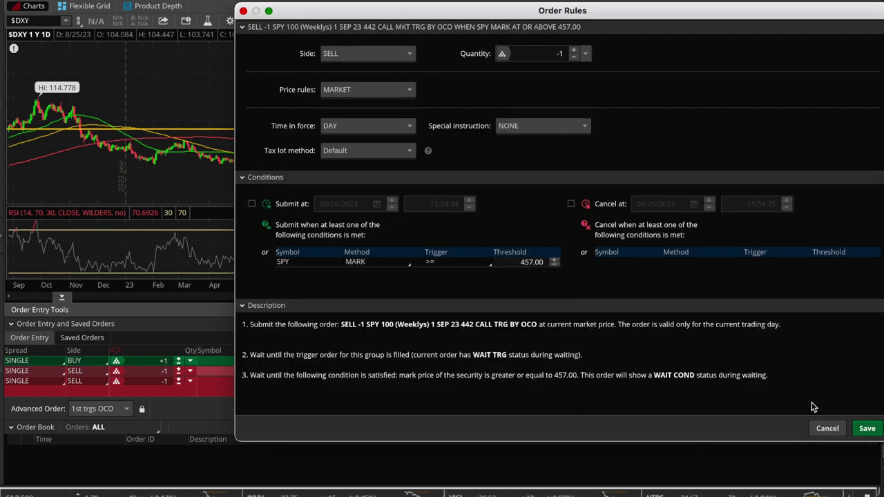
{"action": "left_click", "coordinate": [831, 428]}
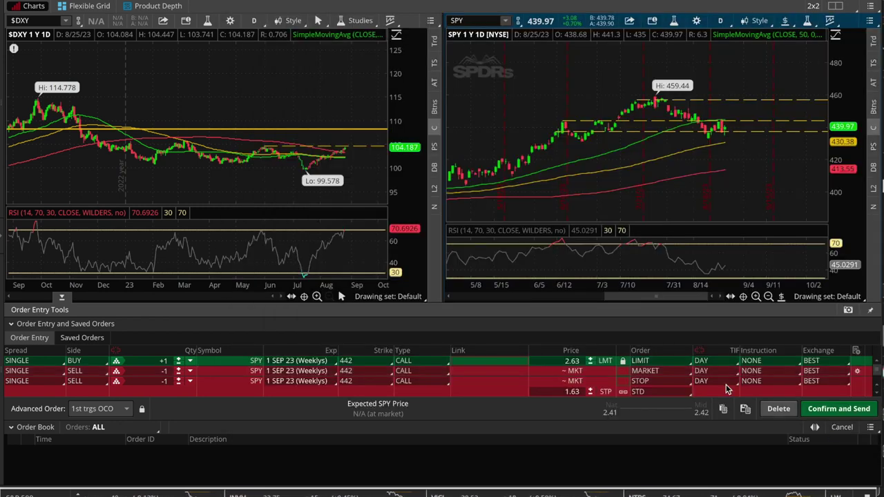
{"action": "left_click", "coordinate": [857, 362]}
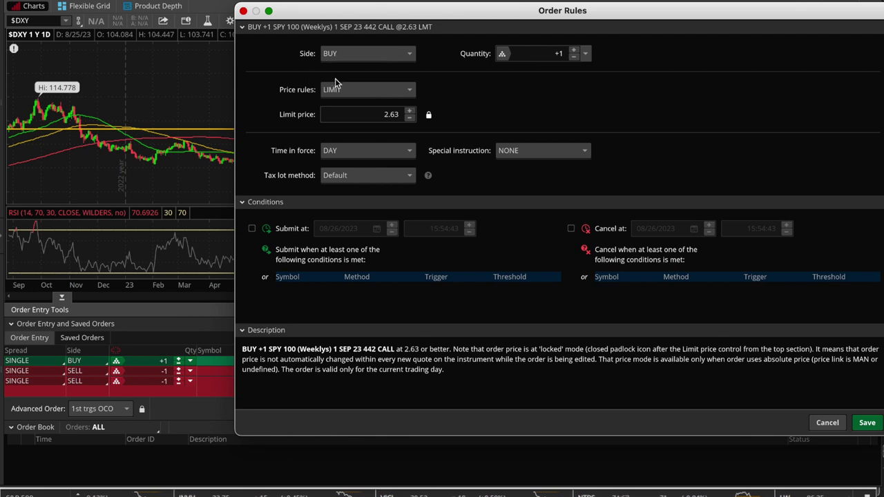
{"action": "left_click", "coordinate": [334, 89]}
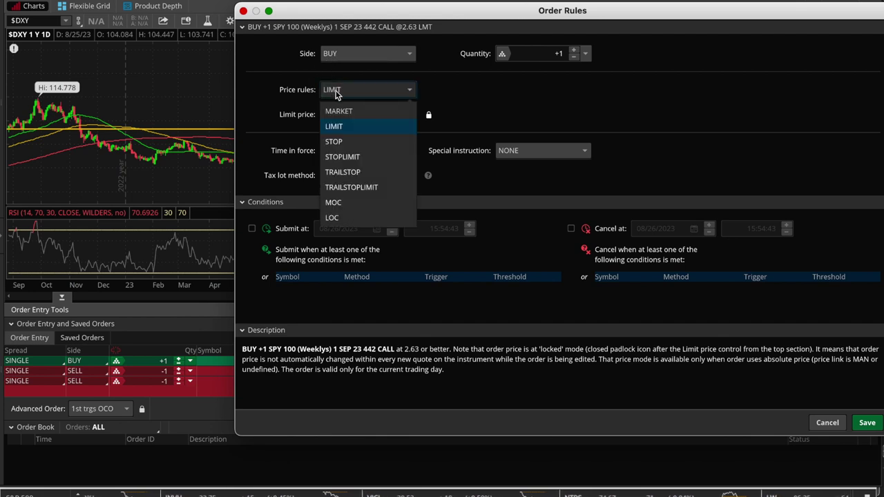
{"action": "left_click", "coordinate": [343, 112]}
Step: Add a SPY mark >= 444 condition to the buy order
{"action": "left_click", "coordinate": [304, 262]}
{"action": "key", "text": "Return"}
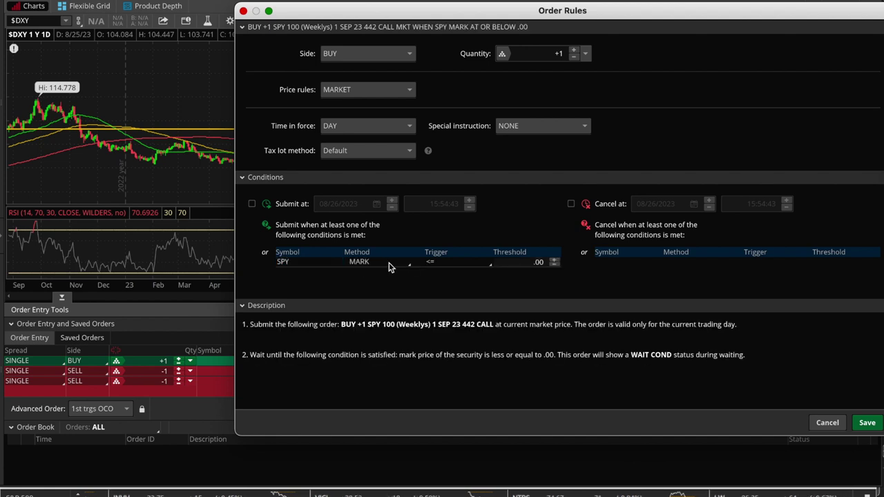
{"action": "left_click", "coordinate": [397, 265]}
{"action": "left_click", "coordinate": [471, 262]}
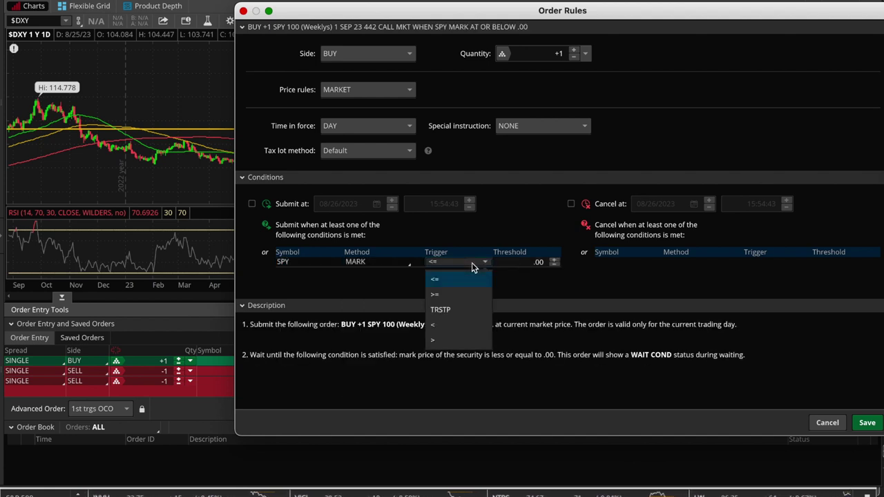
{"action": "left_click", "coordinate": [469, 295]}
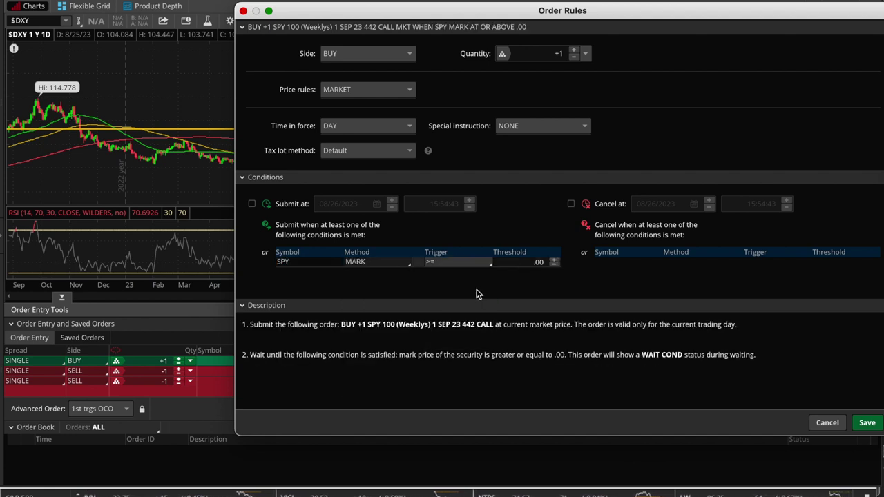
{"action": "left_click", "coordinate": [538, 263]}
{"action": "key", "text": "BackSpace"}
{"action": "key", "text": "BackSpace"}
{"action": "key", "text": "BackSpace"}
{"action": "type", "text": "444"}
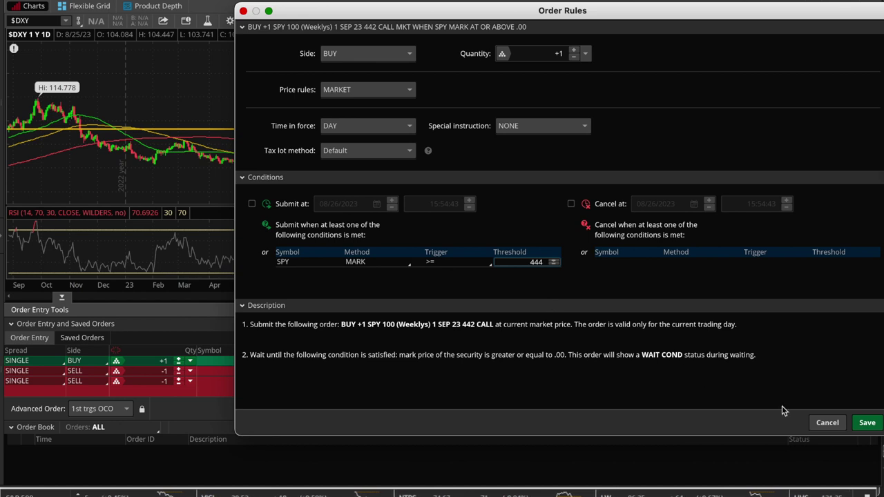
Step: Save the 444 entry condition and review the three-order bracket in the confirmation dialog
{"action": "left_click", "coordinate": [864, 422]}
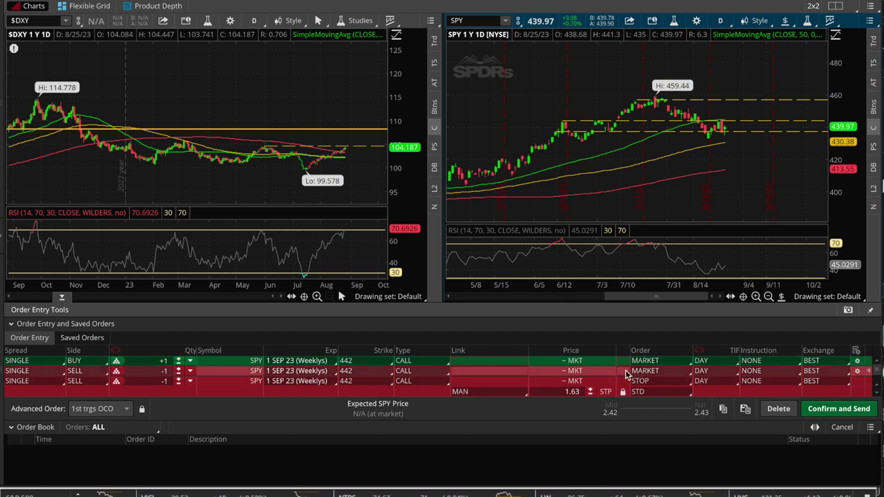
{"action": "left_click", "coordinate": [820, 409]}
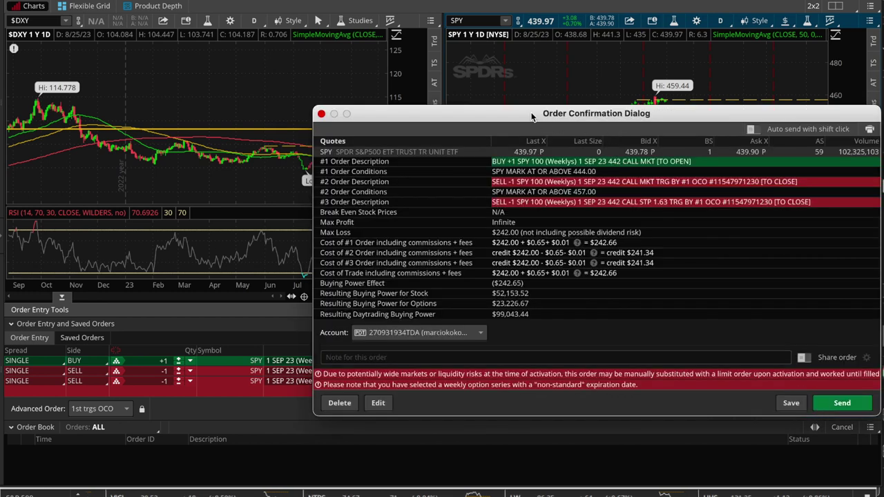
{"action": "left_click_drag", "start_coordinate": [531, 114], "coordinate": [395, 50]}
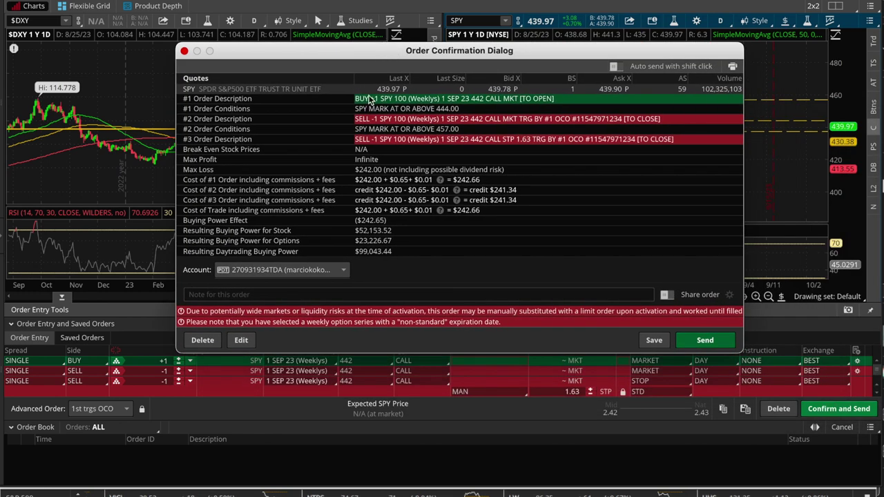